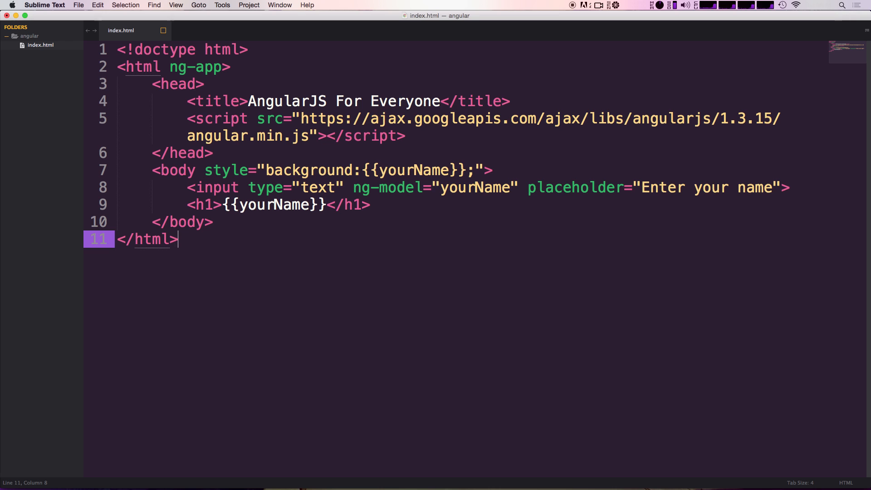
# Step: Install the Seti_UI package through Package Control's Install Package command
pyautogui.press('super+shift+p')
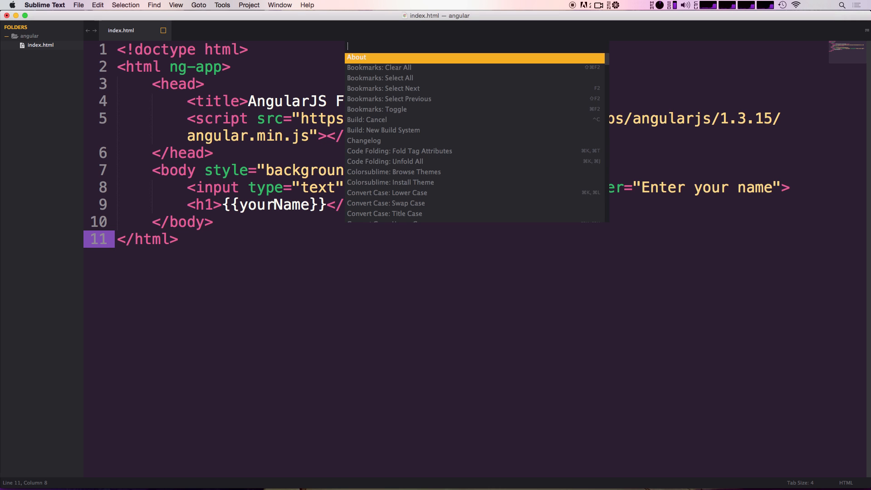
pyautogui.write('pack')
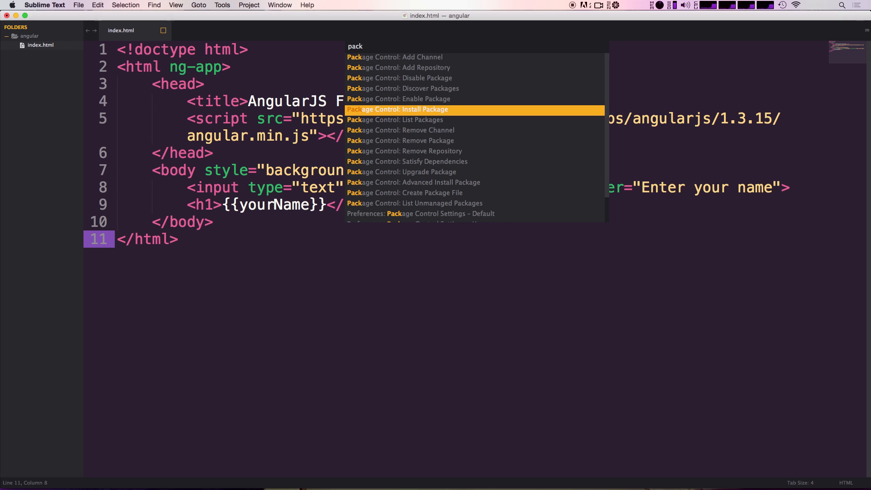
pyautogui.press('Return')
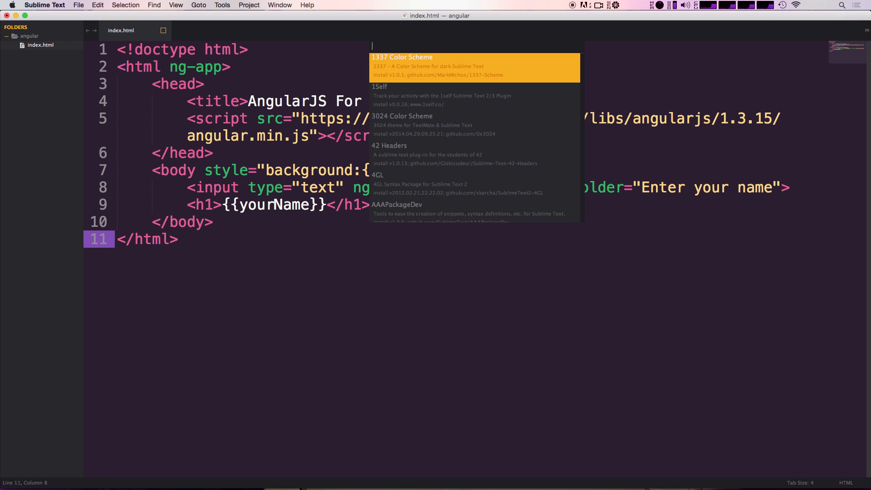
pyautogui.write('seti')
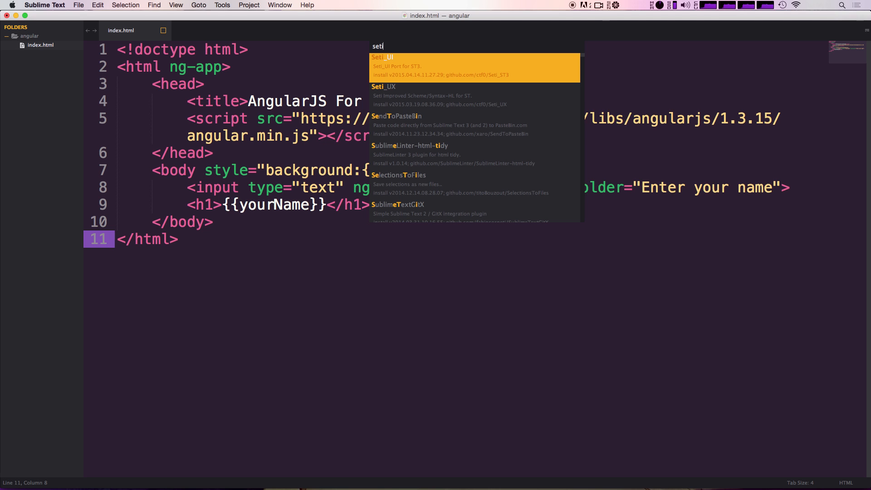
pyautogui.press('Return')
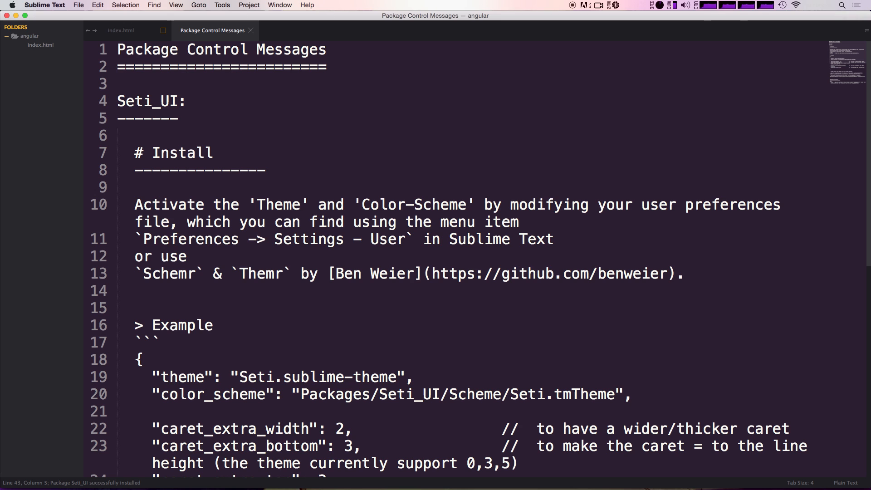
# Step: Install the Seti_UX package the same way through Package Control
pyautogui.press('super+shift+p')
pyautogui.press('Return')
pyautogui.write('set')
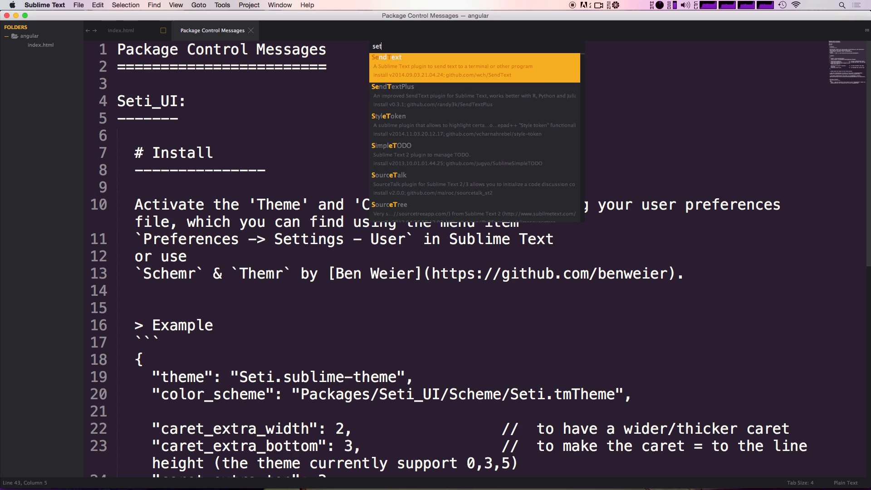
pyautogui.write('i')
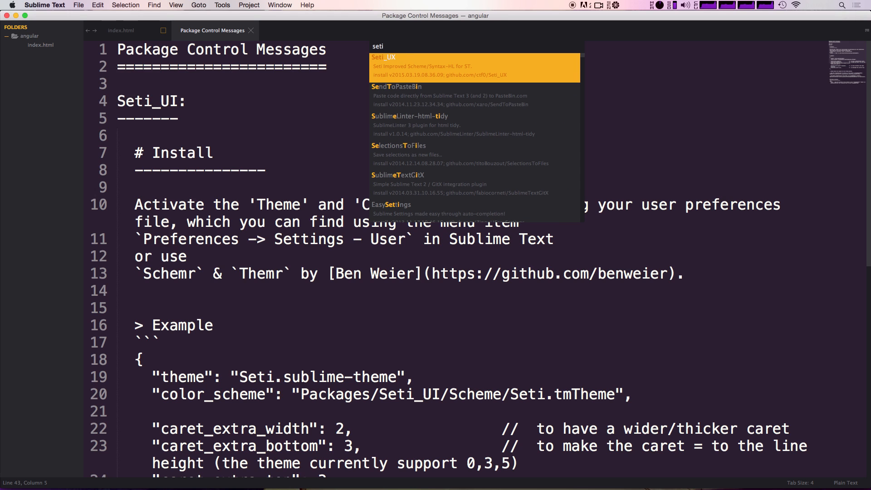
pyautogui.press('Return')
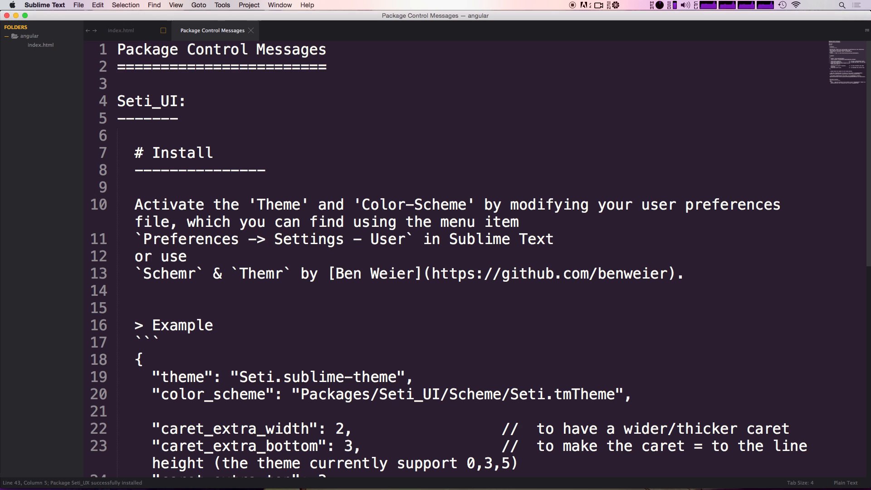
pyautogui.moveTo(153, 377); pyautogui.dragTo(413, 378)
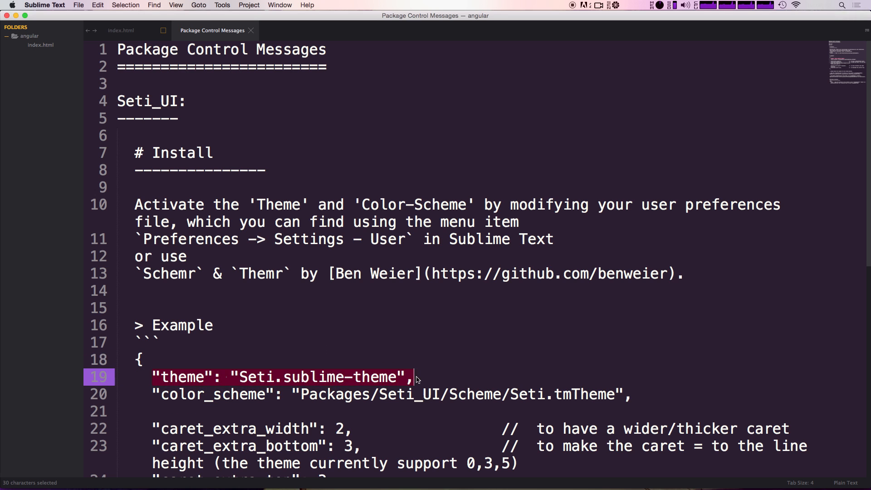
pyautogui.scroll(-1, 419, 379)
pyautogui.scroll(-3, 418, 379)
# Step: Copy the Seti "theme" setting line from the install notes
pyautogui.click(380, 220)
pyautogui.click(406, 236)
pyautogui.moveTo(414, 239); pyautogui.dragTo(151, 239)
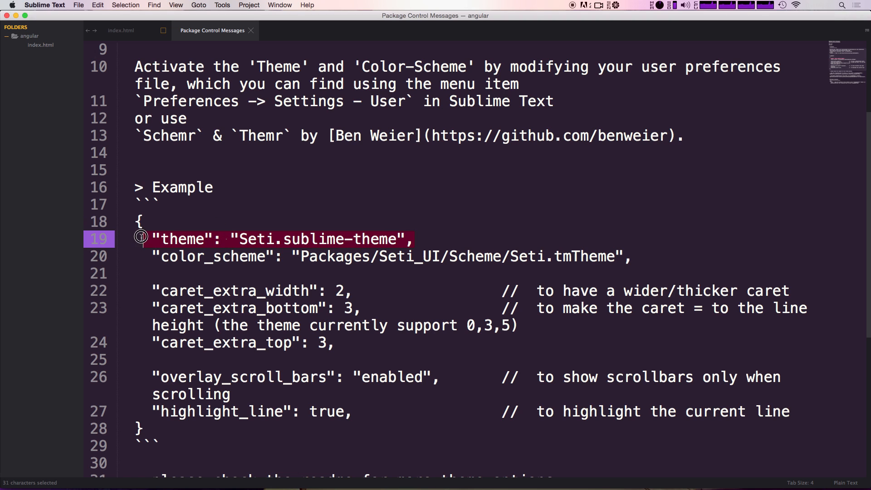
pyautogui.press('super+c')
# Step: Open Preferences > Settings – User and select the current theme setting on line 9
pyautogui.click(44, 5)
pyautogui.moveTo(48, 47)
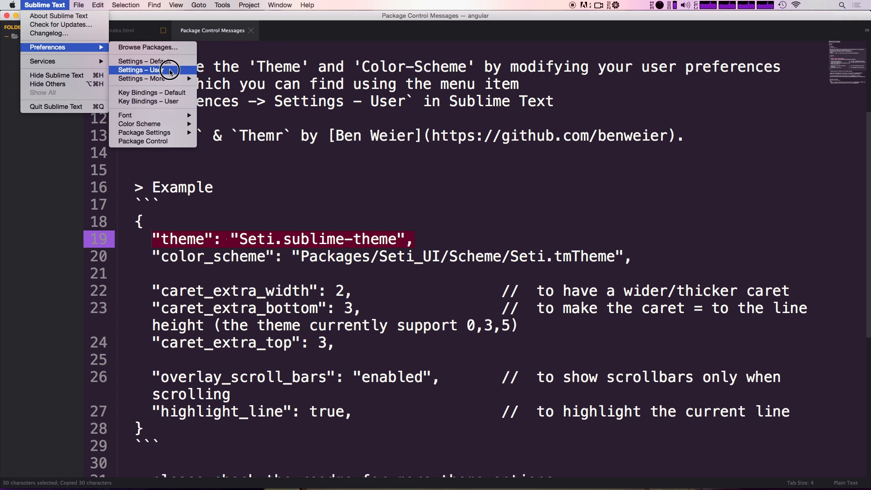
pyautogui.click(170, 71)
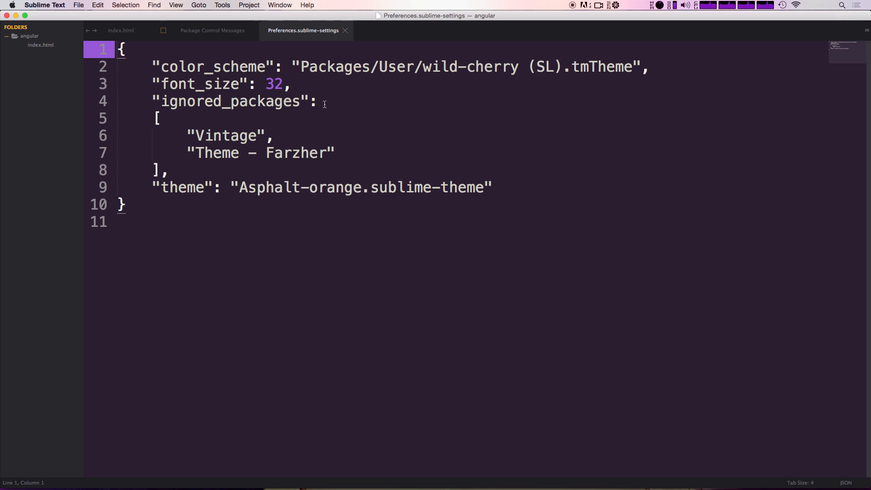
pyautogui.moveTo(492, 188); pyautogui.dragTo(152, 188)
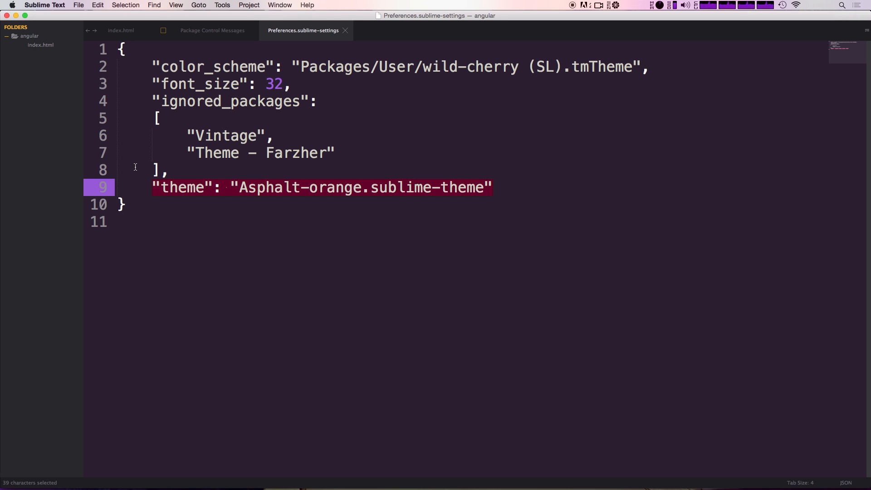
# Step: Apply Theme: Seti via Themr: List themes and save index.html
pyautogui.click(121, 31)
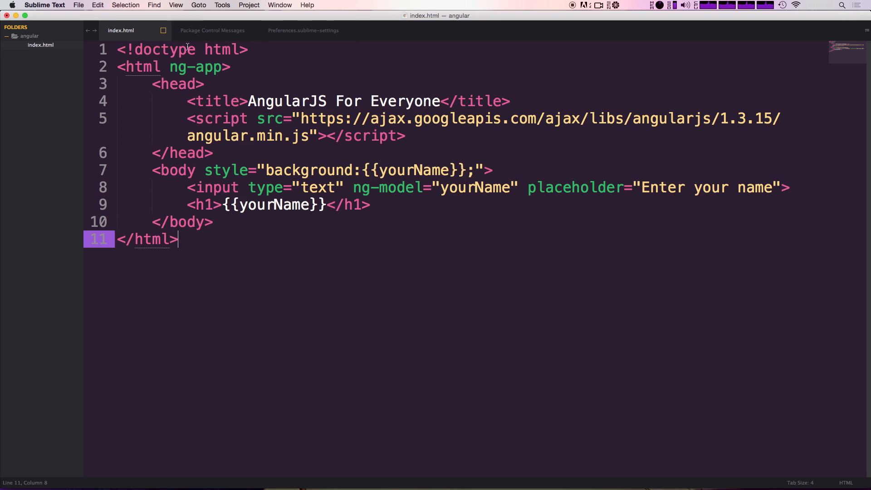
pyautogui.press('super+shift+p')
pyautogui.write('pack')
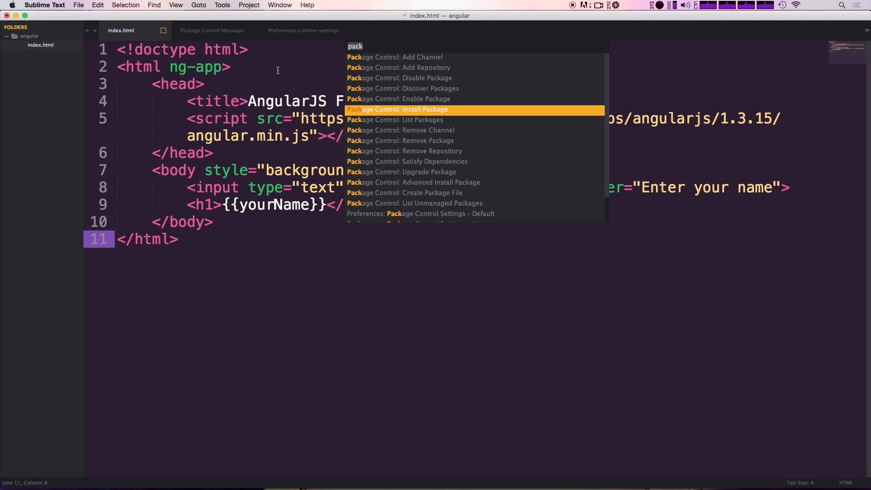
pyautogui.write('them')
pyautogui.press('Return')
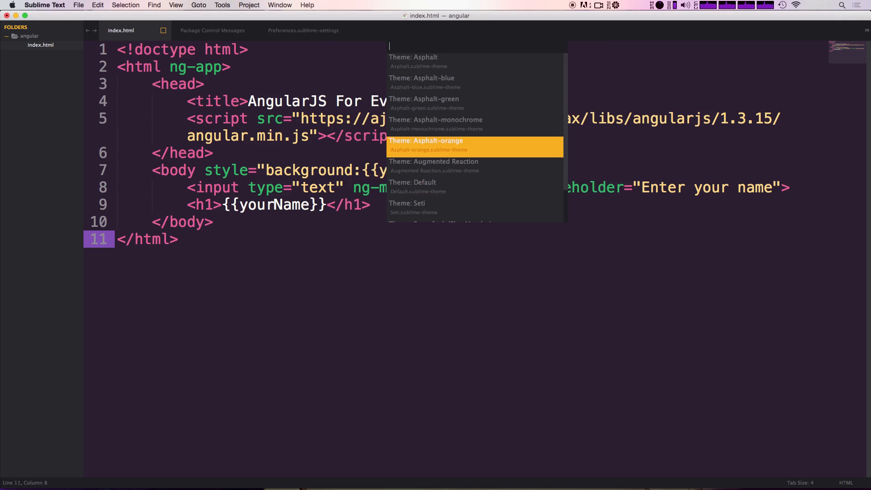
pyautogui.press('Down')
pyautogui.press('Down')
pyautogui.press('Down')
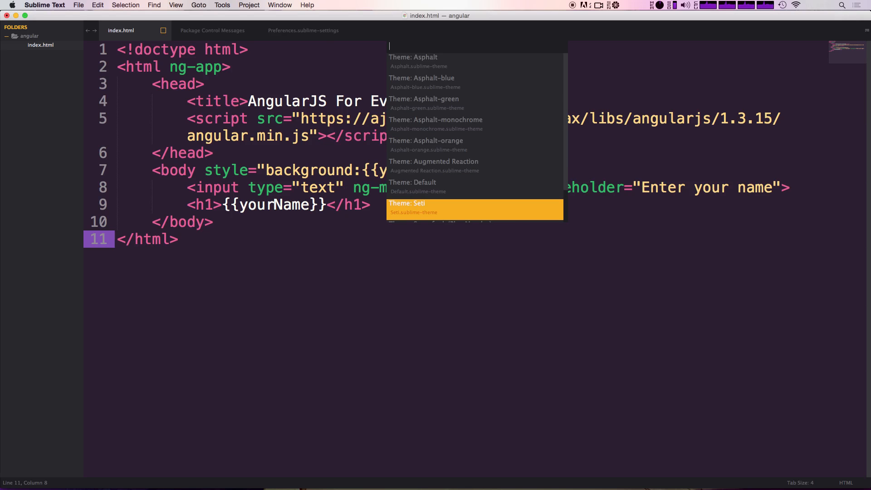
pyautogui.press('Return')
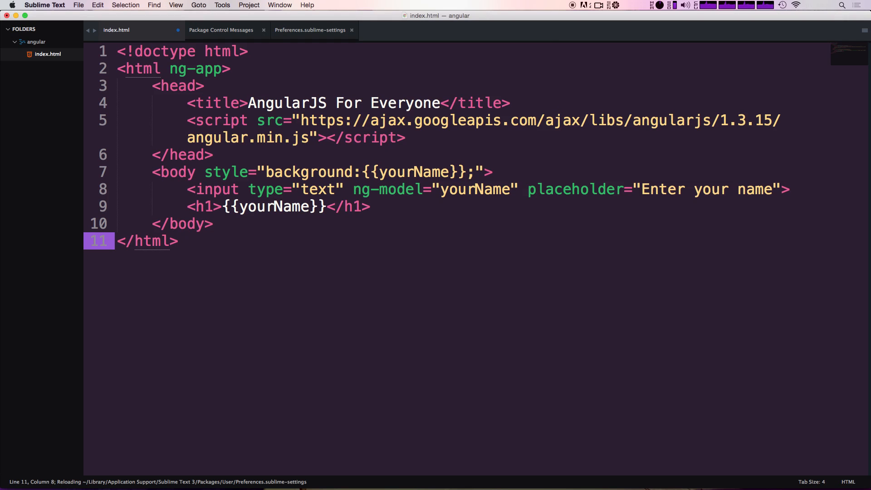
pyautogui.press('super+s')
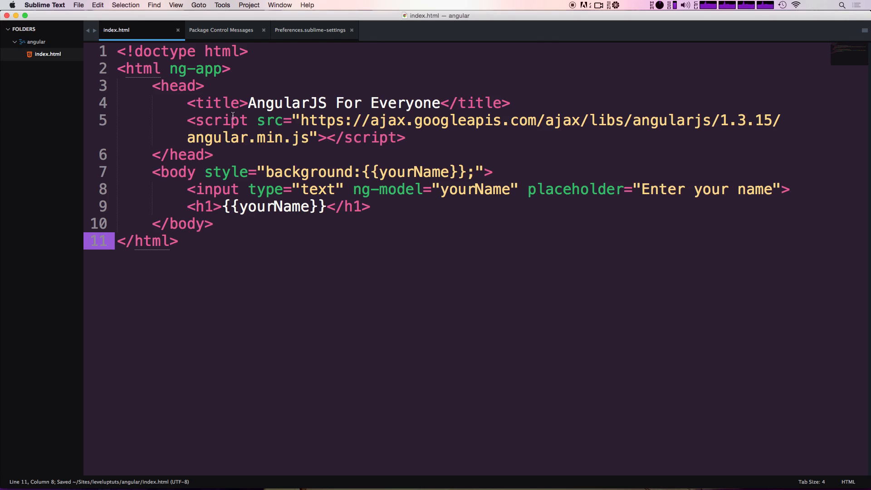
pyautogui.click(31, 5)
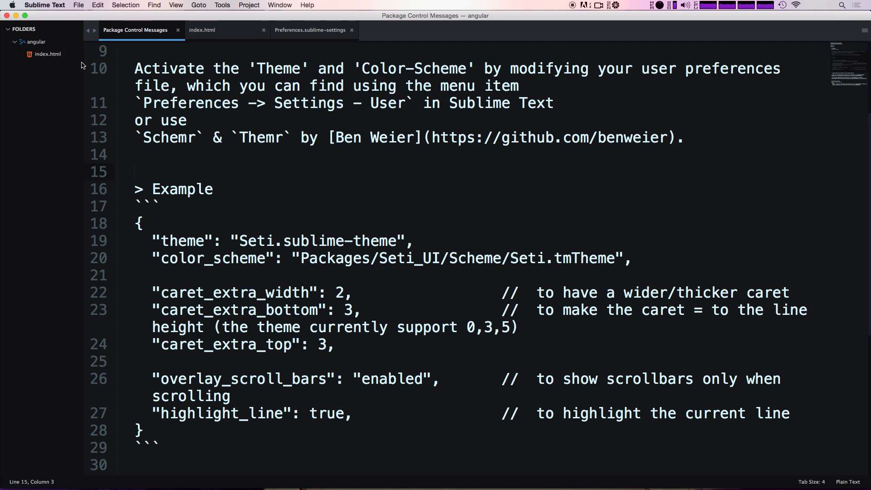
# Step: Widen the sidebar slightly and collapse then re-expand the angular folder
pyautogui.moveTo(83, 64); pyautogui.dragTo(95, 54)
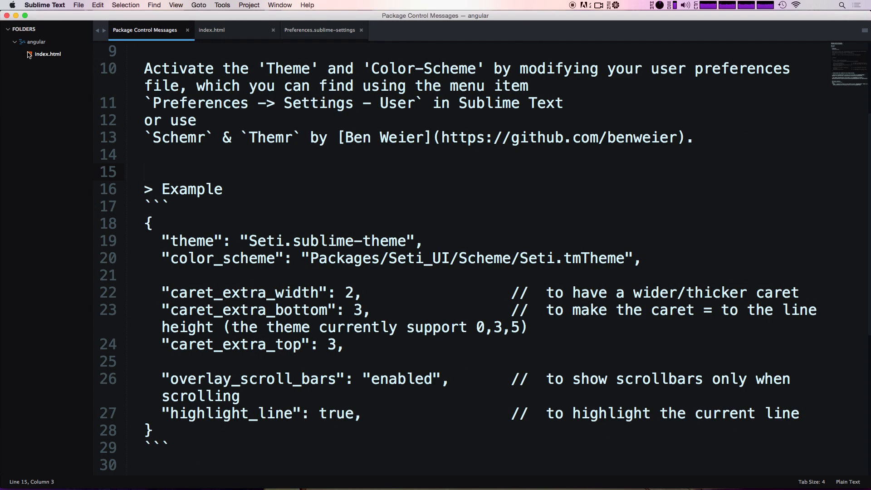
pyautogui.click(20, 42)
pyautogui.click(21, 42)
pyautogui.scroll(-5, 440, 395)
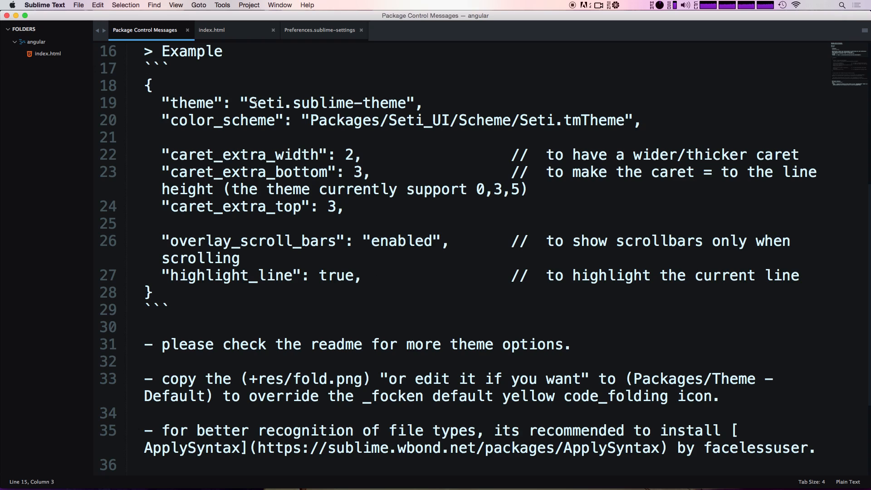
# Step: Paste the caret, overlay scrollbar and highlight_line settings after the theme setting in user preferences
pyautogui.moveTo(799, 275); pyautogui.dragTo(127, 155)
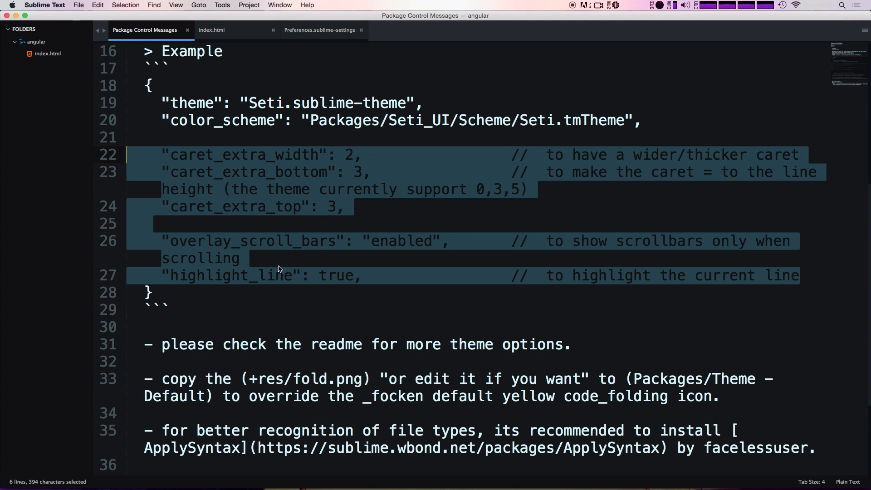
pyautogui.click(319, 30)
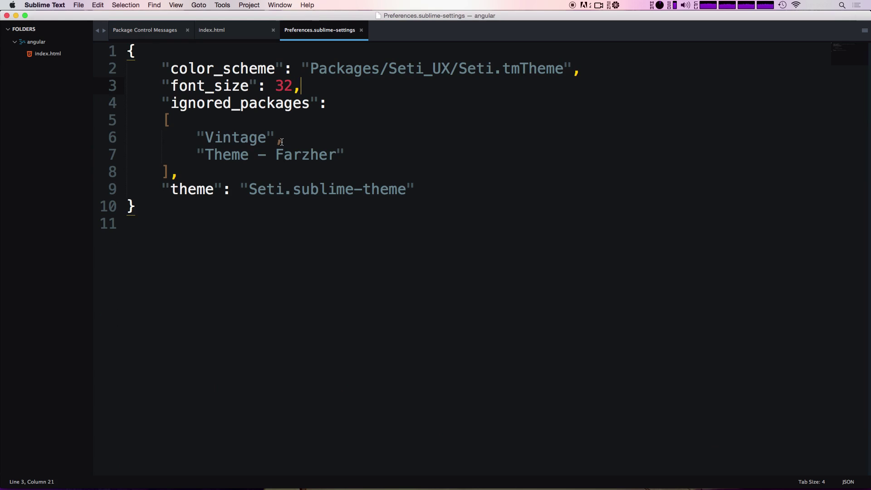
pyautogui.click(458, 180)
pyautogui.press('Return')
pyautogui.press('super+v')
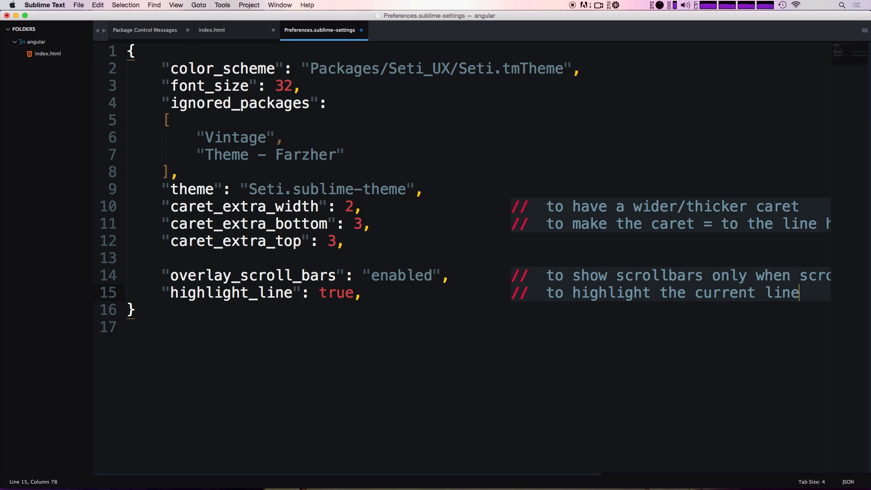
# Step: Remove the trailing comma after highlight_line true and save the preferences
pyautogui.press('super+Left')
pyautogui.press('Right')
pyautogui.press('Right')
pyautogui.press('Right')
pyautogui.press('Right')
pyautogui.press('Right')
pyautogui.press('Right')
pyautogui.press('Right')
pyautogui.press('Delete')
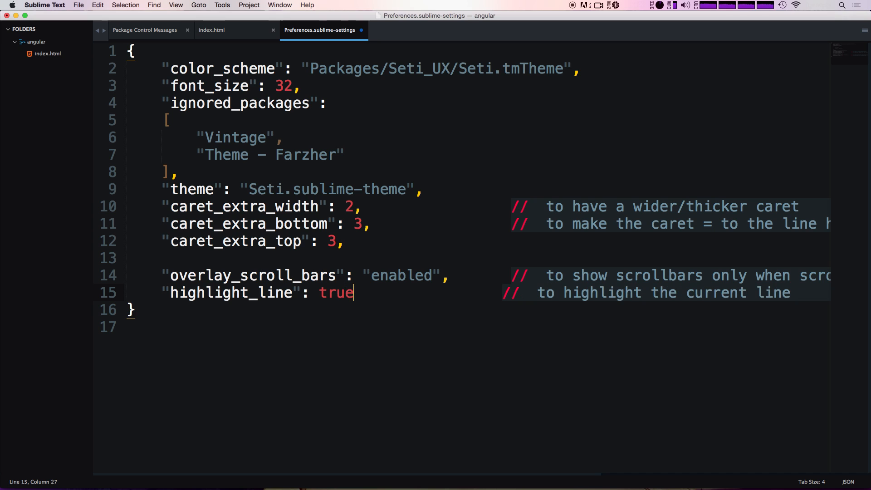
pyautogui.press('super+s')
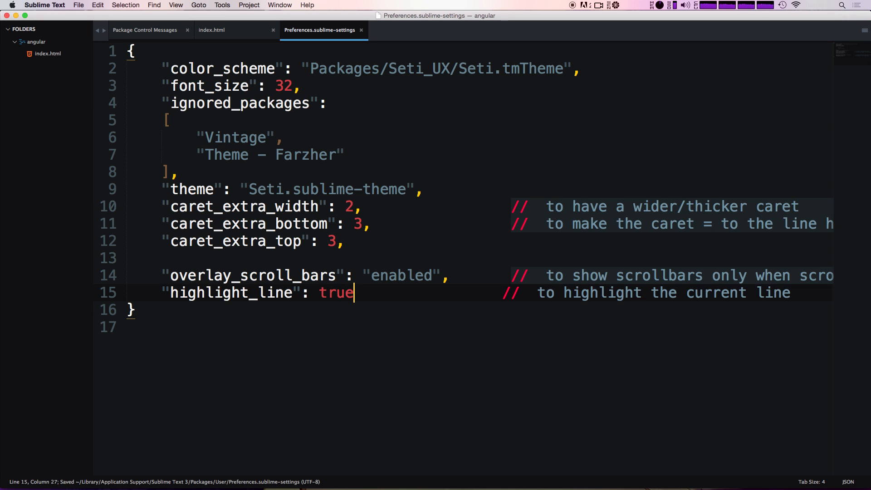
pyautogui.click(370, 276)
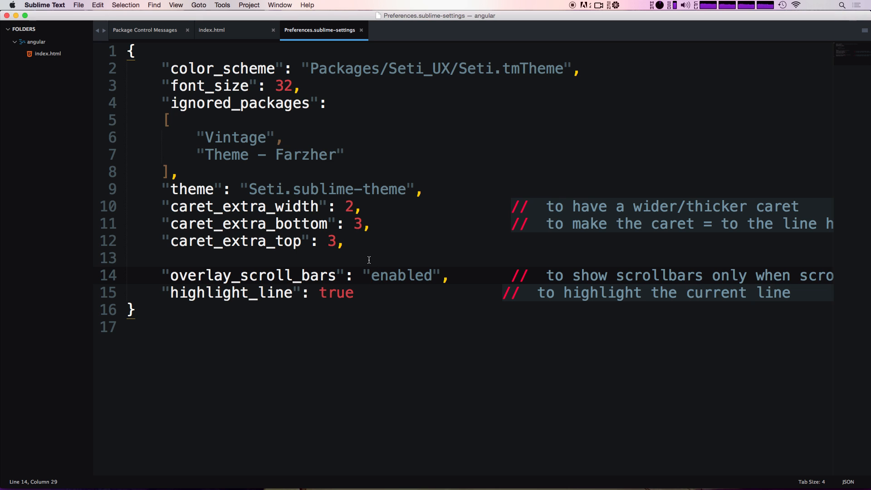
pyautogui.press('Right')
pyautogui.press('Right')
# Step: Place the caret on several lines of index.html to check the thicker caret and line highlight
pyautogui.click(212, 29)
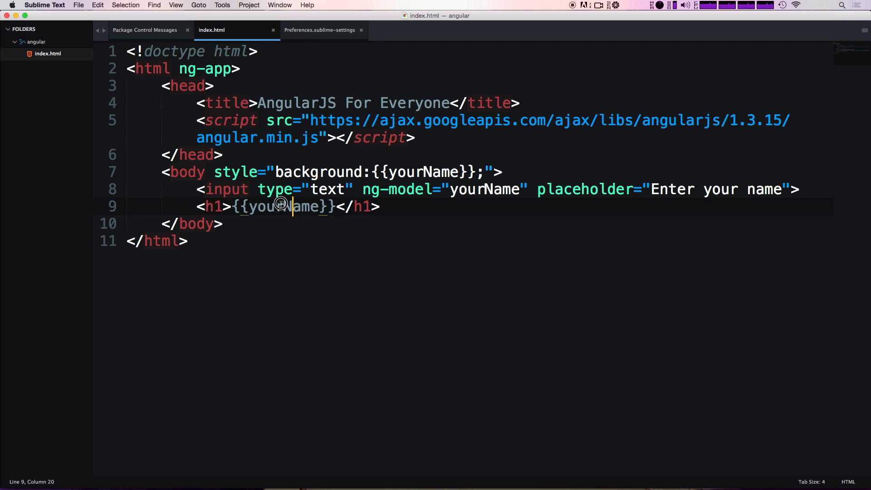
pyautogui.moveTo(294, 207); pyautogui.dragTo(186, 86)
pyautogui.click(226, 243)
pyautogui.click(204, 189)
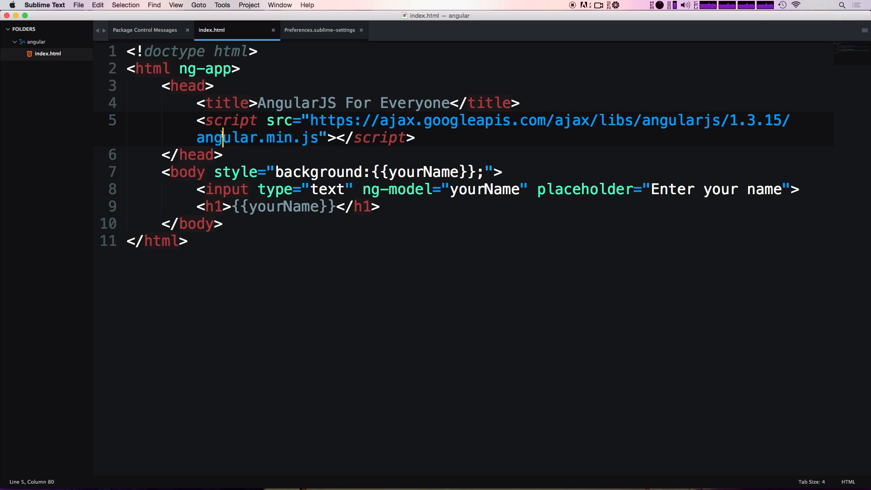
pyautogui.click(225, 121)
pyautogui.click(229, 104)
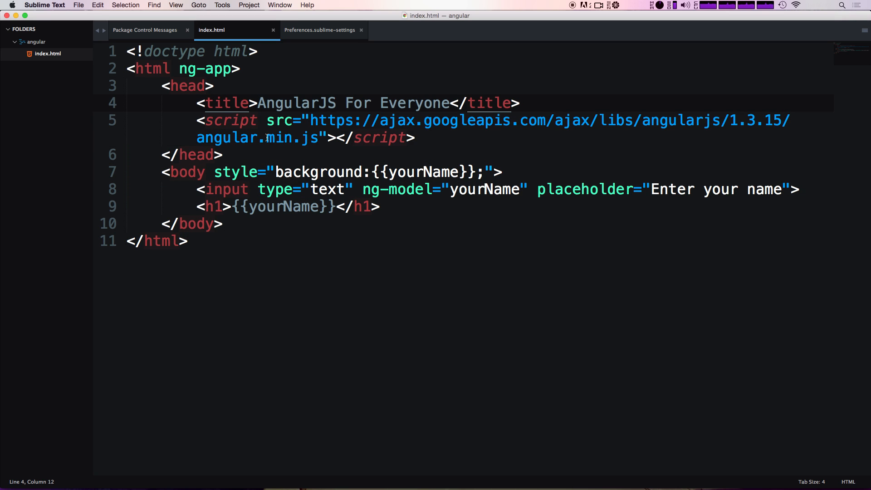
pyautogui.click(236, 84)
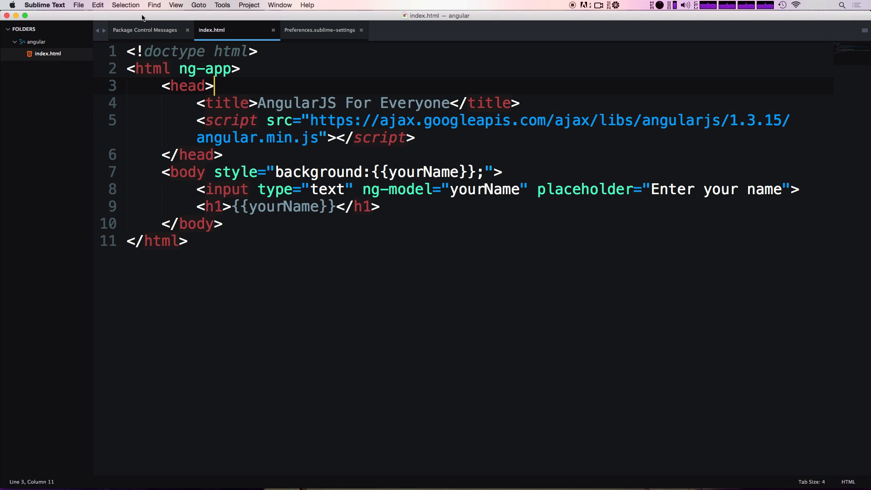
# Step: Copy the ApplySyntax package name from the Package Control Messages notes
pyautogui.click(146, 29)
pyautogui.scroll(-5, 313, 272)
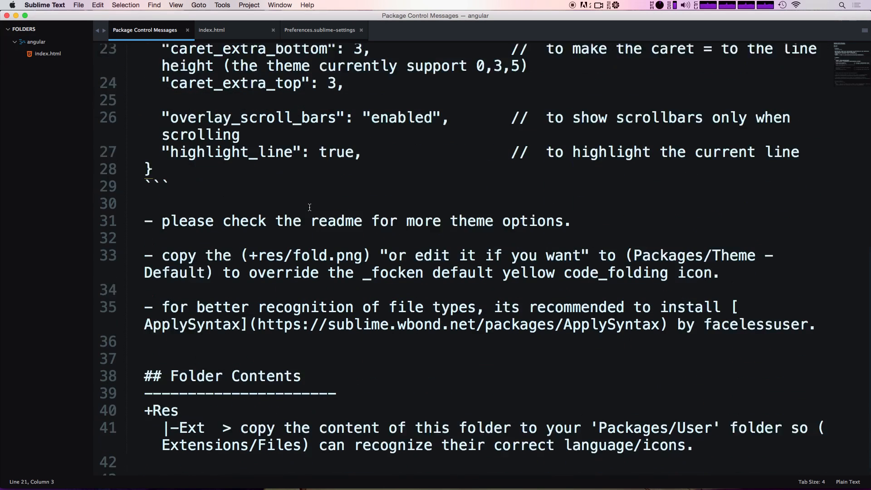
pyautogui.scroll(-2, 463, 298)
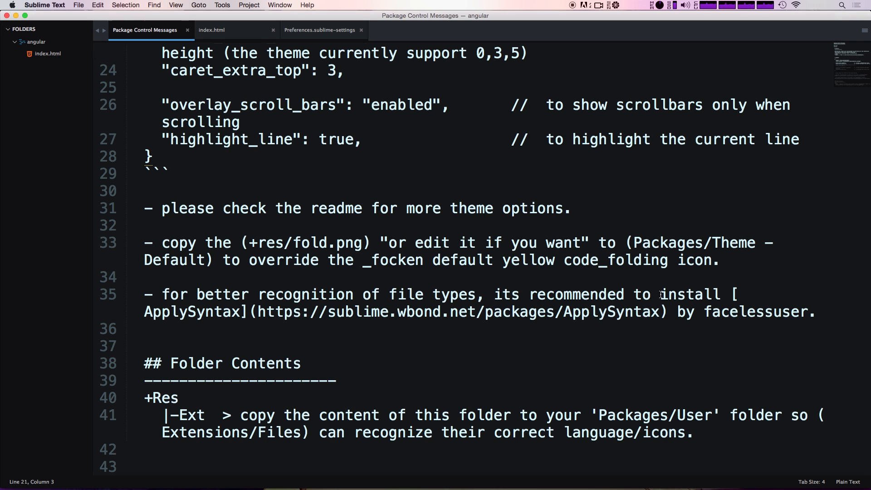
pyautogui.moveTo(661, 311); pyautogui.dragTo(563, 313)
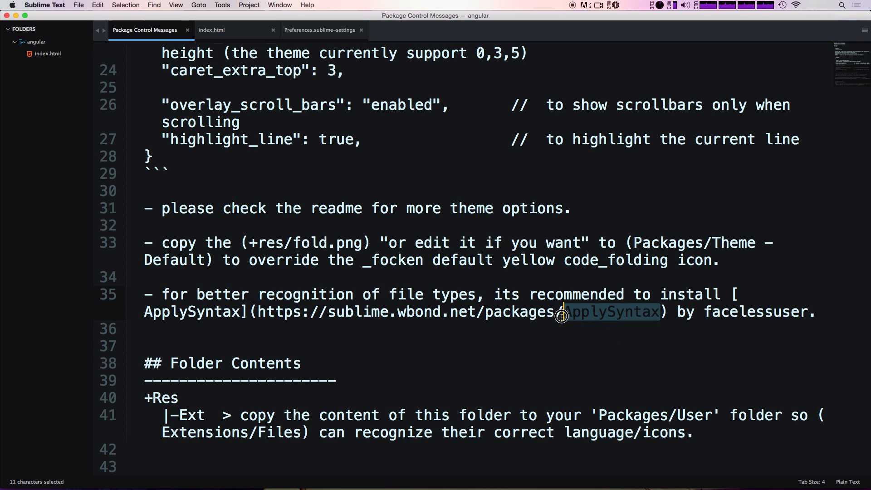
pyautogui.press('super+c')
# Step: Install the ApplySyntax package through Package Control's Install Package command
pyautogui.press('super+shift+p')
pyautogui.write('them')
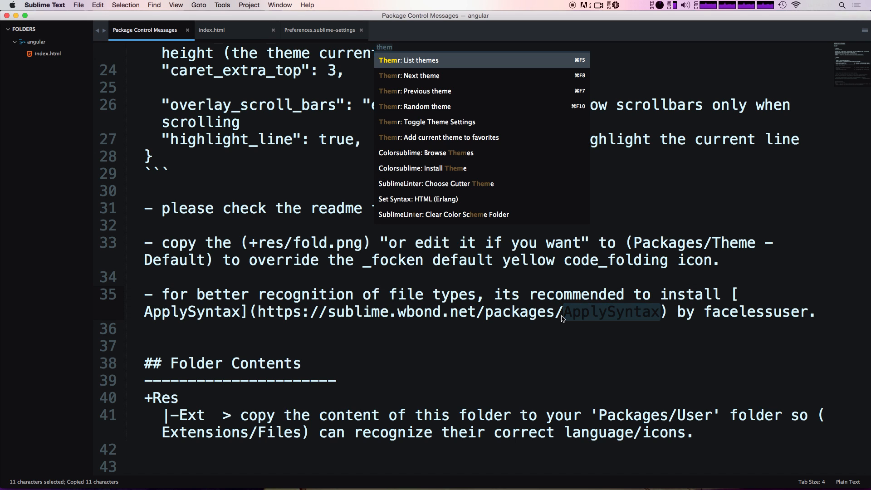
pyautogui.press('BackSpace')
pyautogui.press('BackSpace')
pyautogui.press('BackSpace')
pyautogui.write('install')
pyautogui.press('Return')
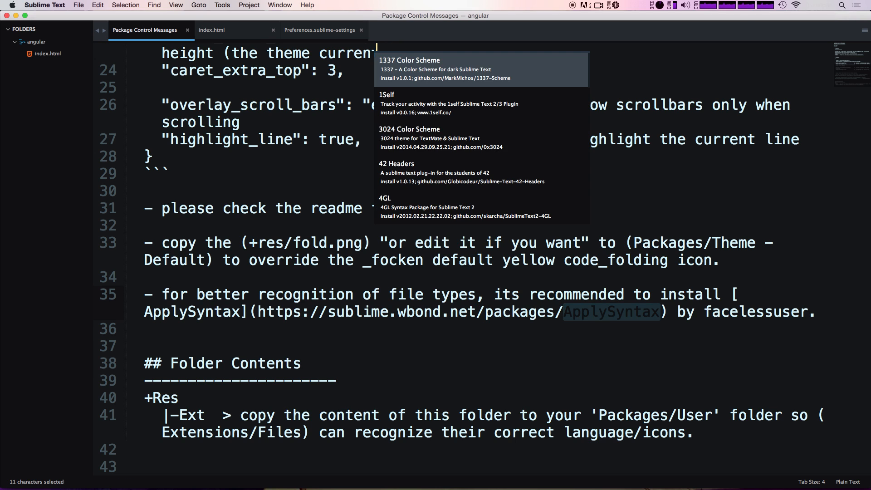
pyautogui.write('Apply')
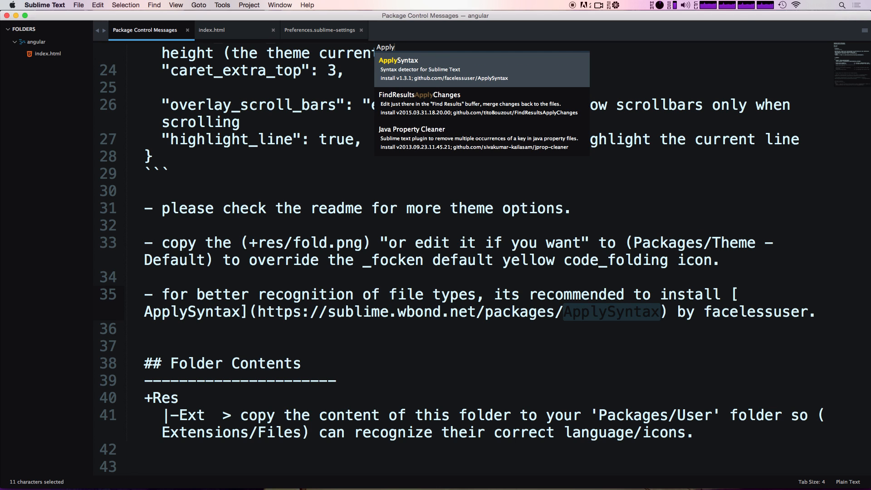
pyautogui.press('Return')
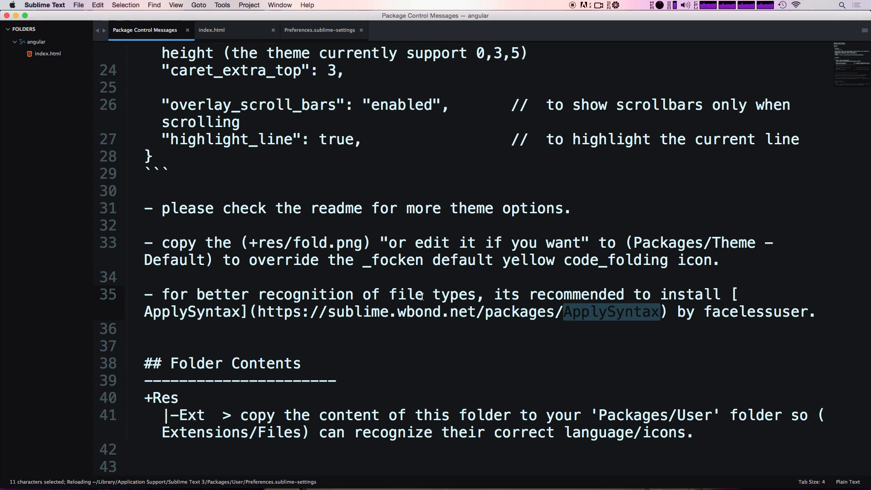
pyautogui.click(330, 332)
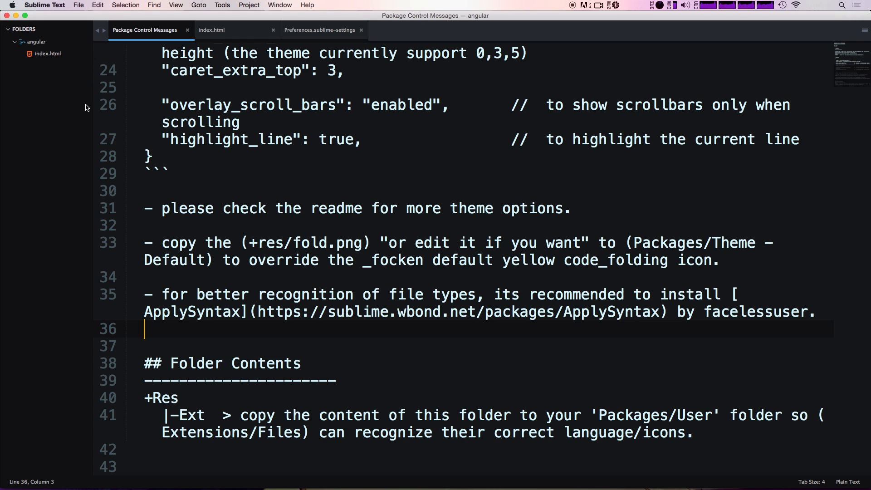
pyautogui.click(225, 30)
pyautogui.click(304, 33)
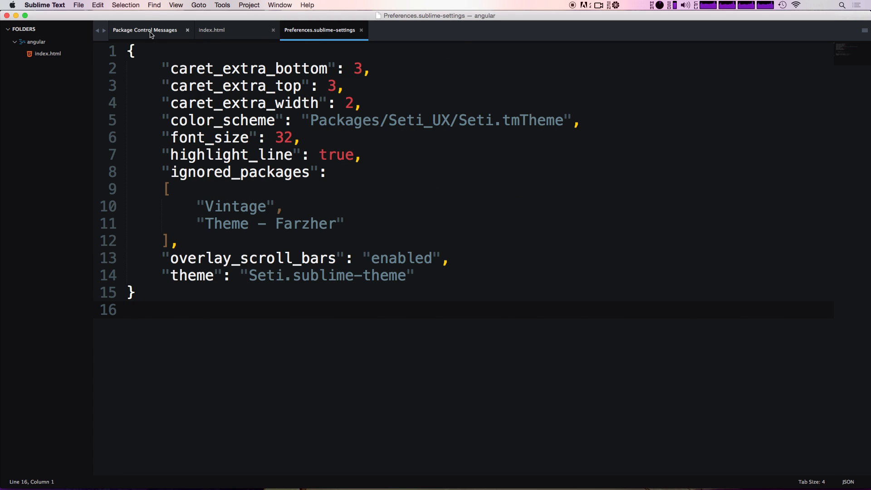
pyautogui.click(152, 31)
pyautogui.click(299, 307)
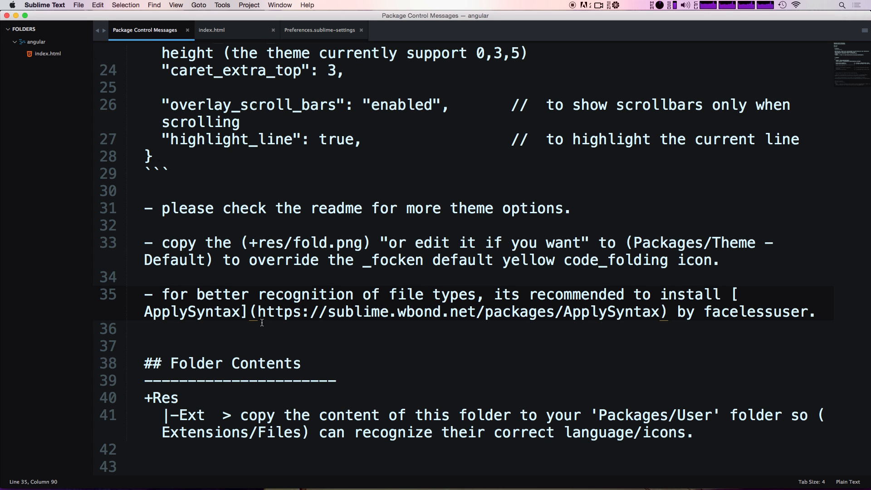
pyautogui.doubleClick(373, 310)
pyautogui.scroll(4, 352, 348)
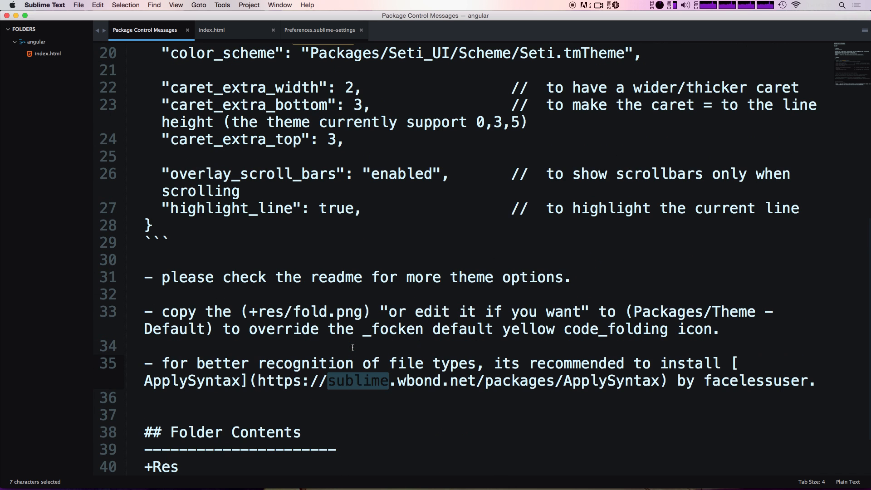
pyautogui.scroll(4, 352, 348)
pyautogui.scroll(4, 352, 347)
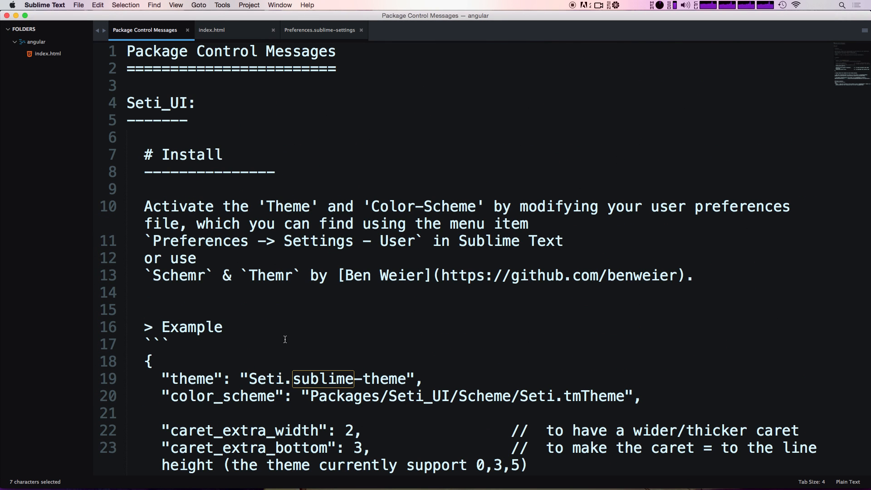
pyautogui.click(78, 5)
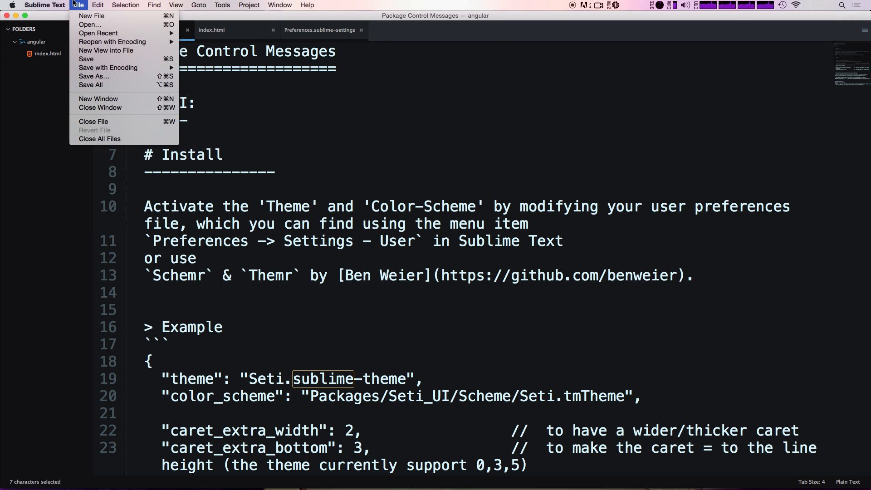
pyautogui.moveTo(99, 33)
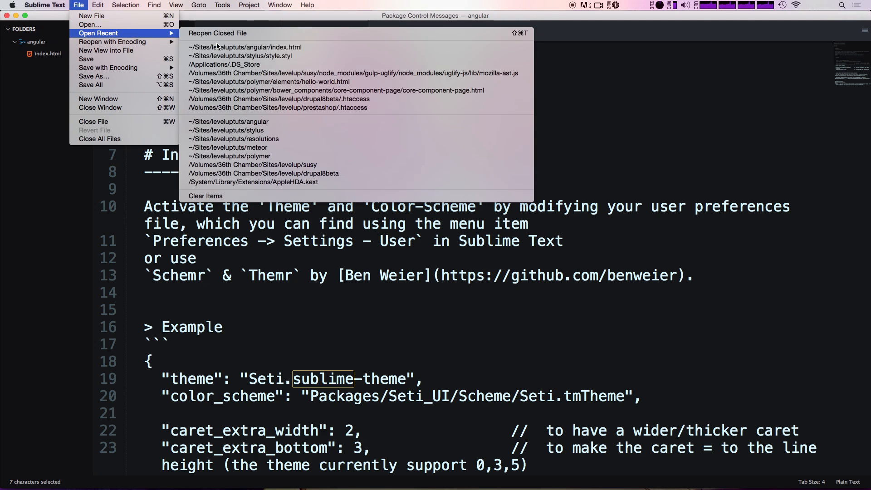
# Step: Open the recent ~/Sites/leveluptuts/stylus project from File > Open Recent
pyautogui.click(227, 129)
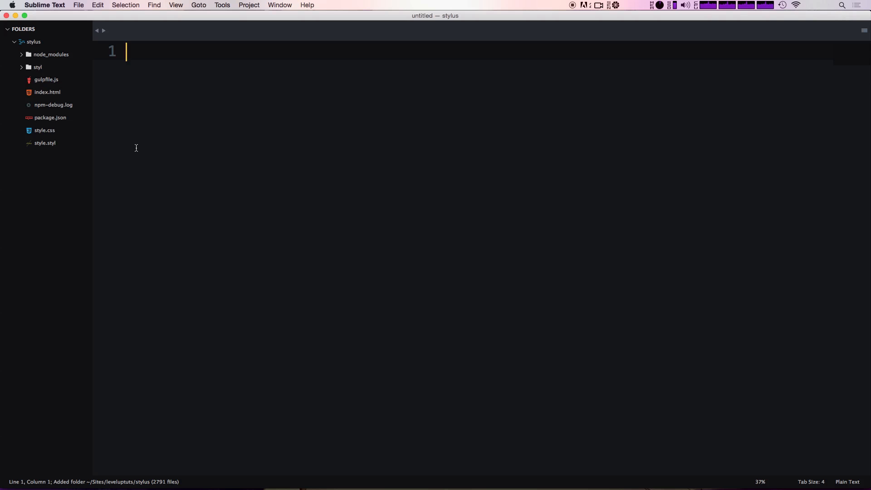